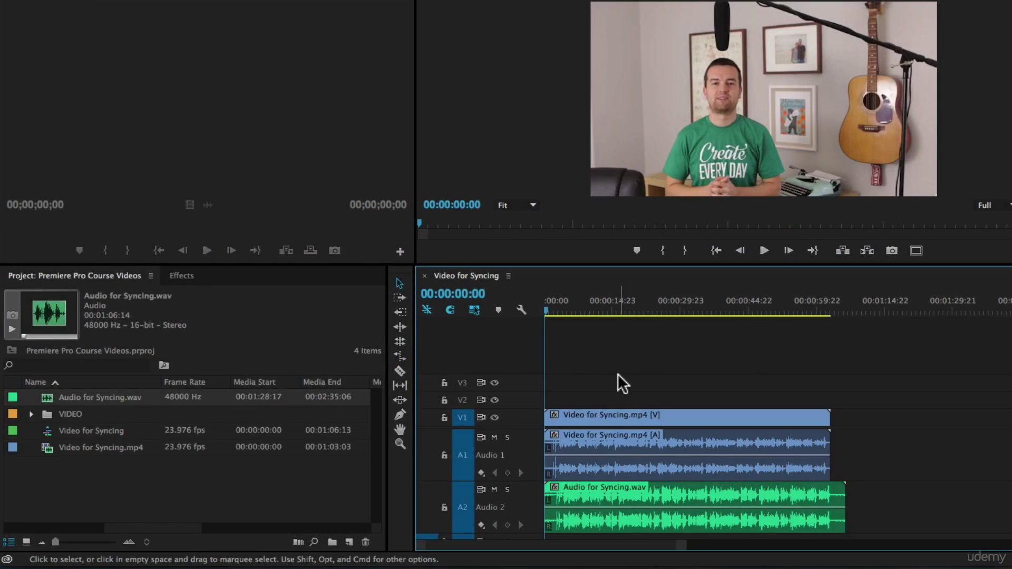
Step: Synchronize the video, camera audio and Audio for Syncing.wav clips using Audio as the sync point
drag(590, 362, 663, 503)
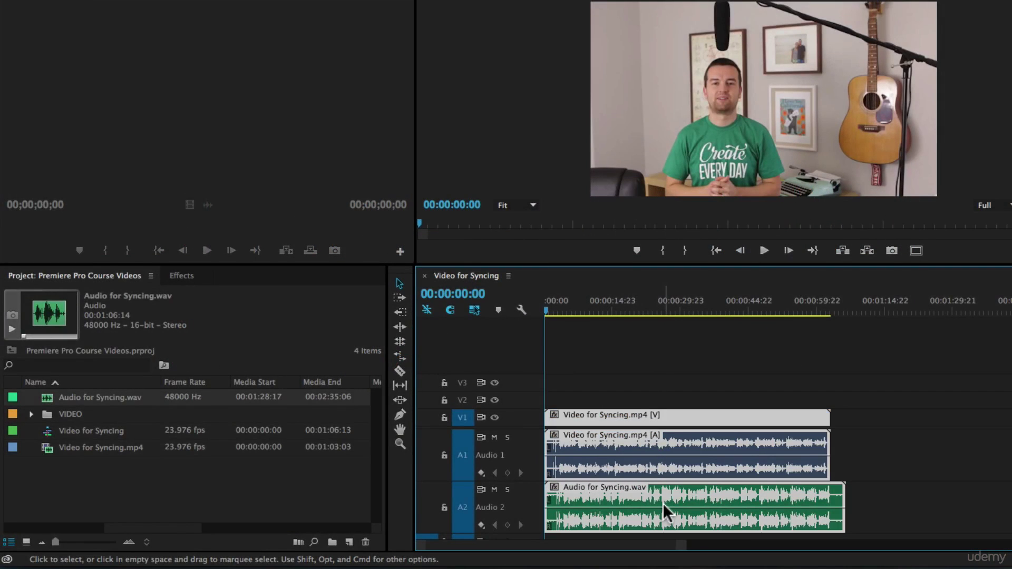
right_click(670, 413)
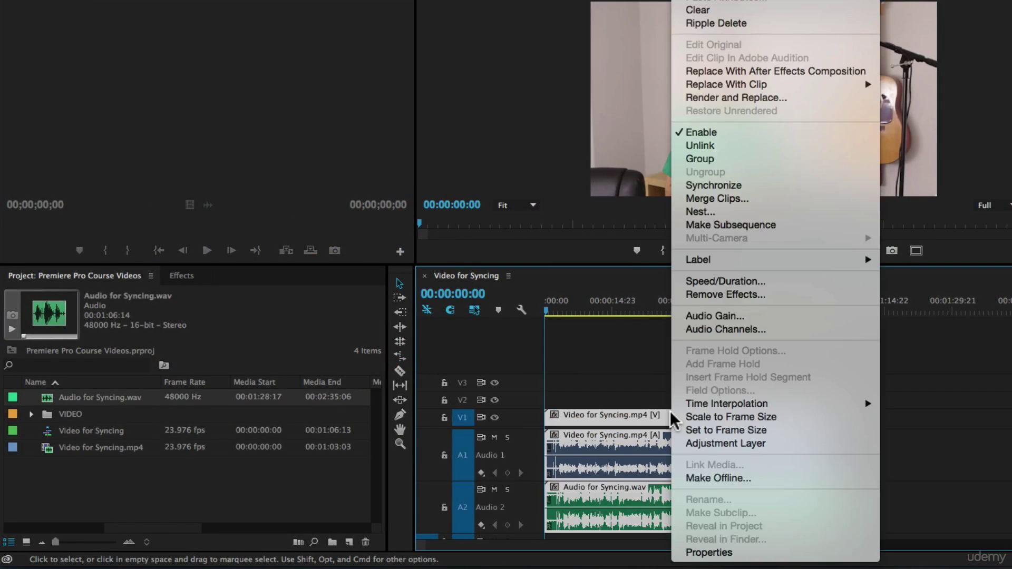
click(740, 186)
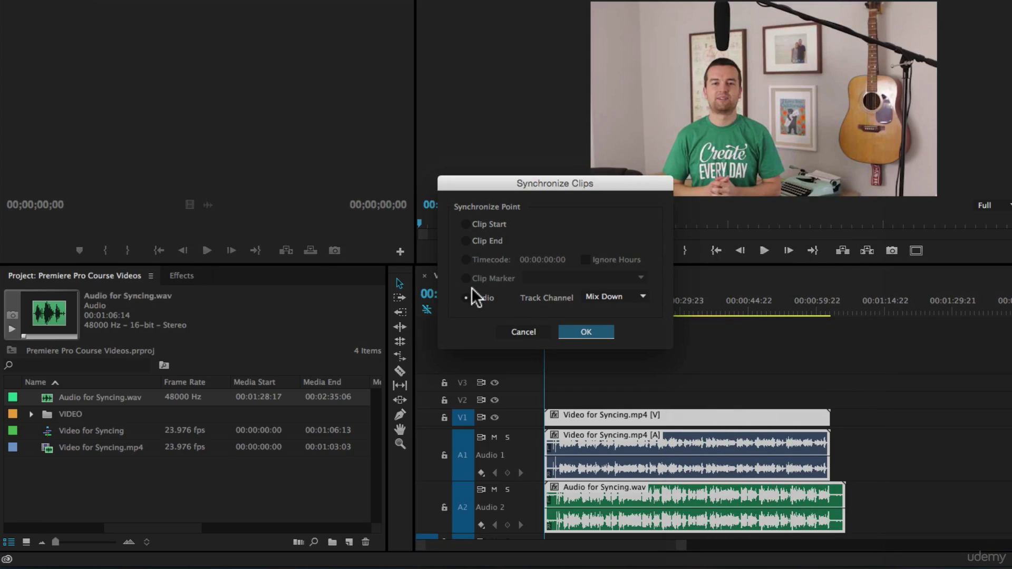
click(581, 331)
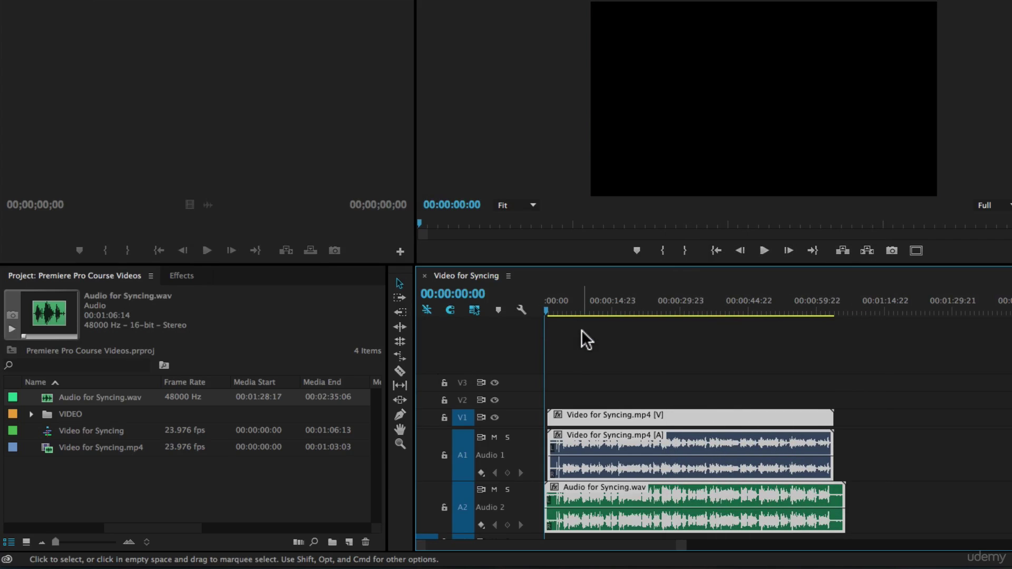
click(563, 306)
key(space)
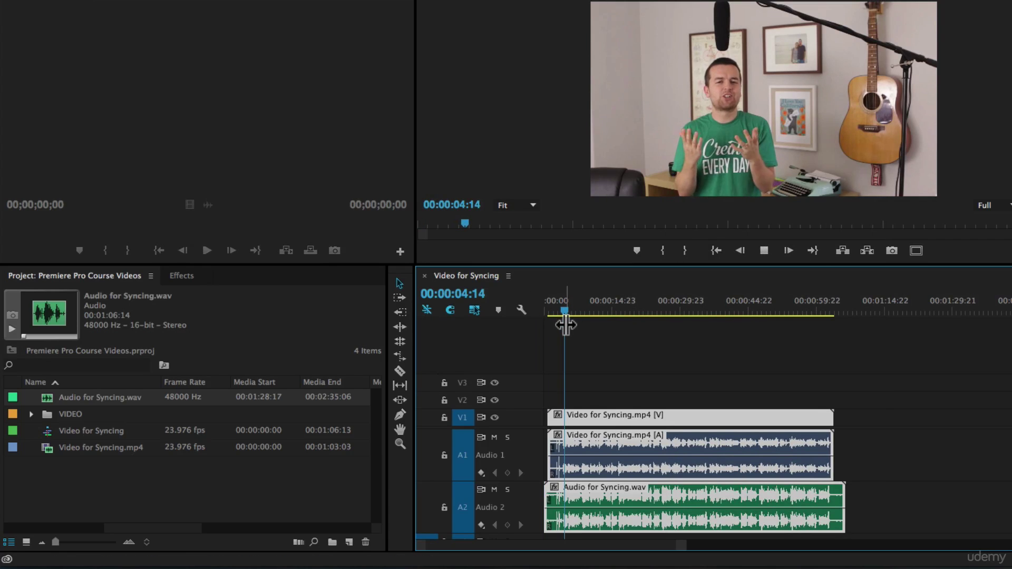
key(space)
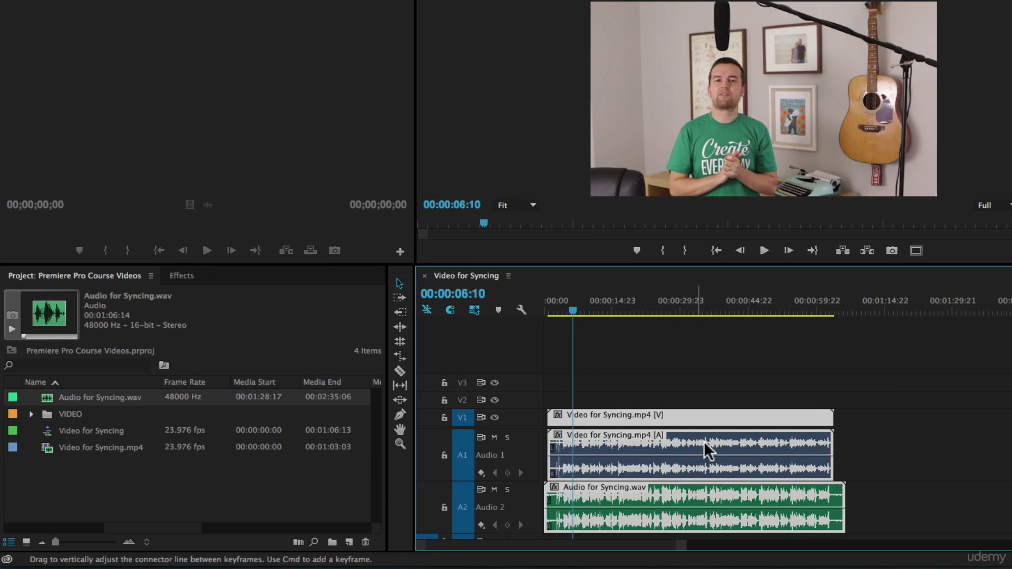
click(494, 437)
key(space)
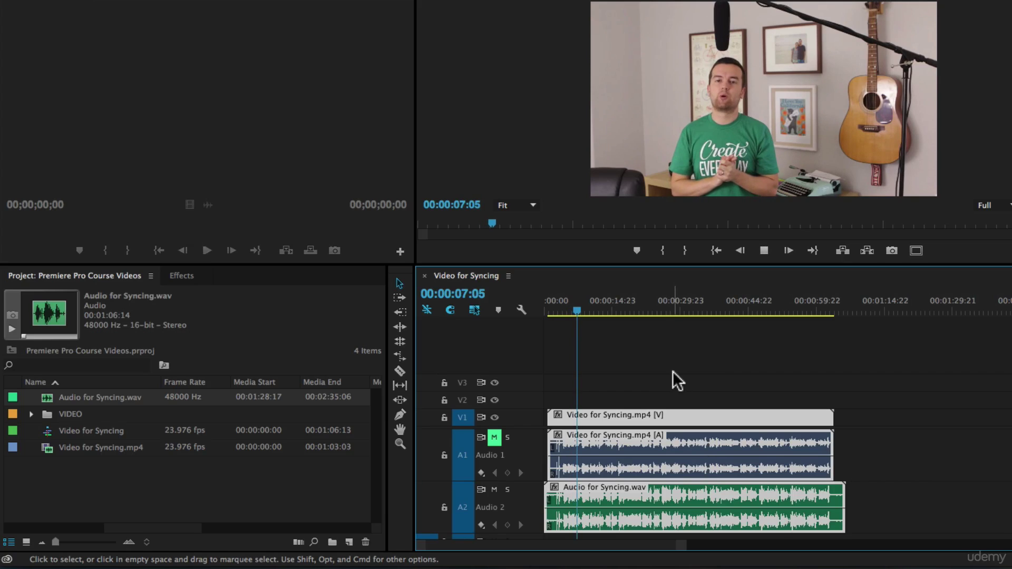
key(space)
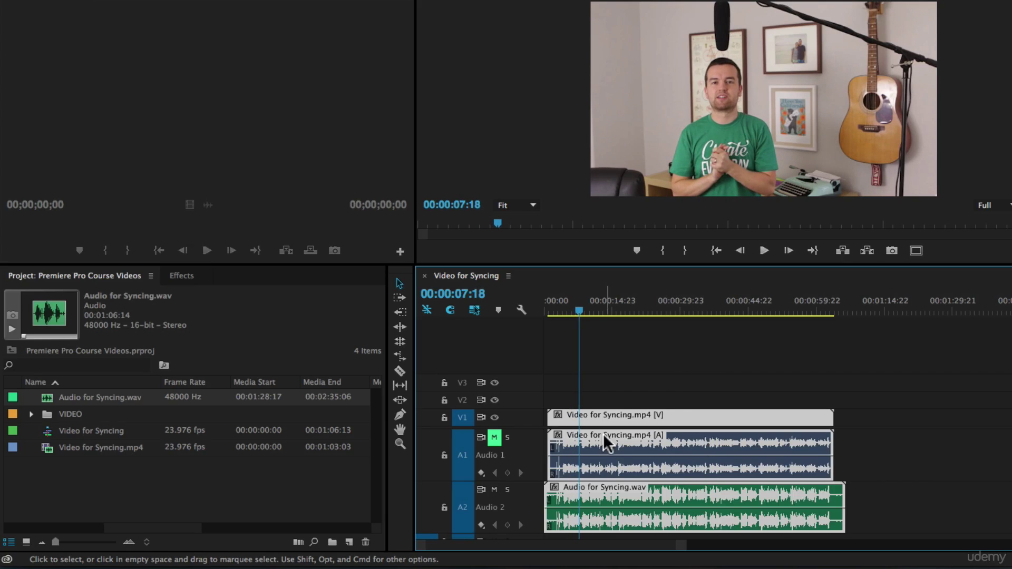
click(494, 437)
click(566, 365)
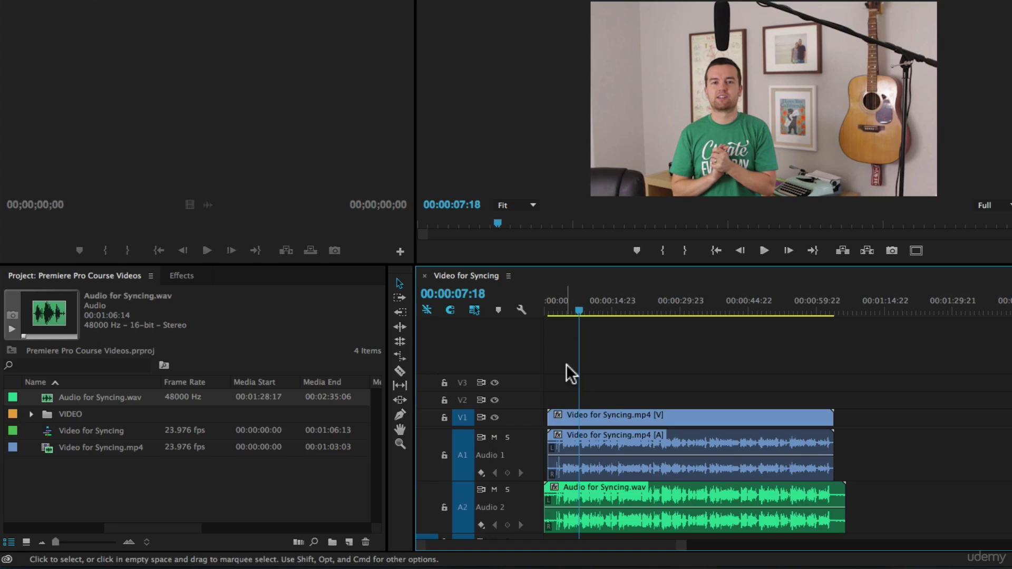
click(559, 310)
Step: Find the clap frame at 00:00:02:20 by zooming the timeline and stepping the playhead
key(=)
key(=)
key(=)
key(=)
key(=)
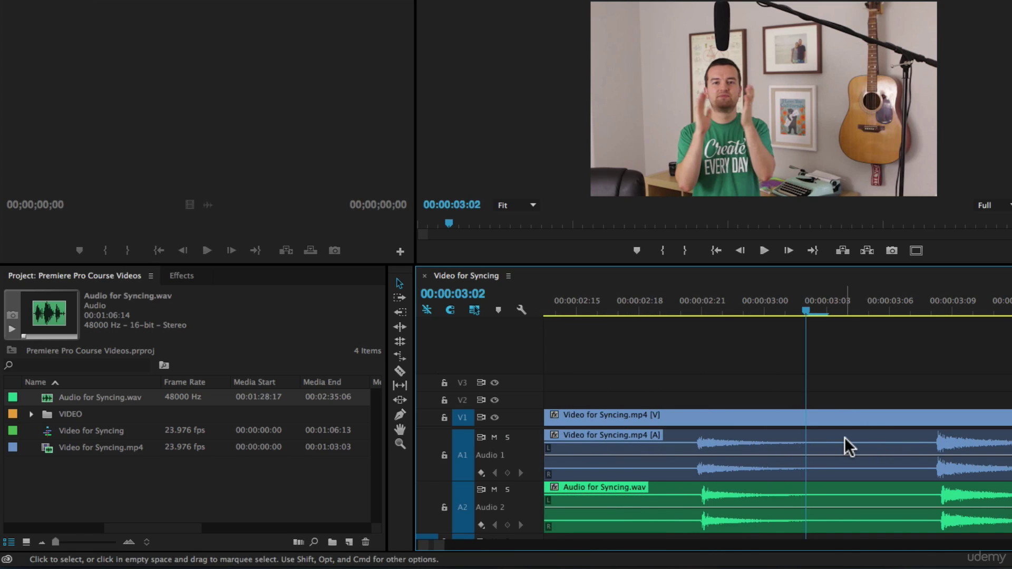
key(-)
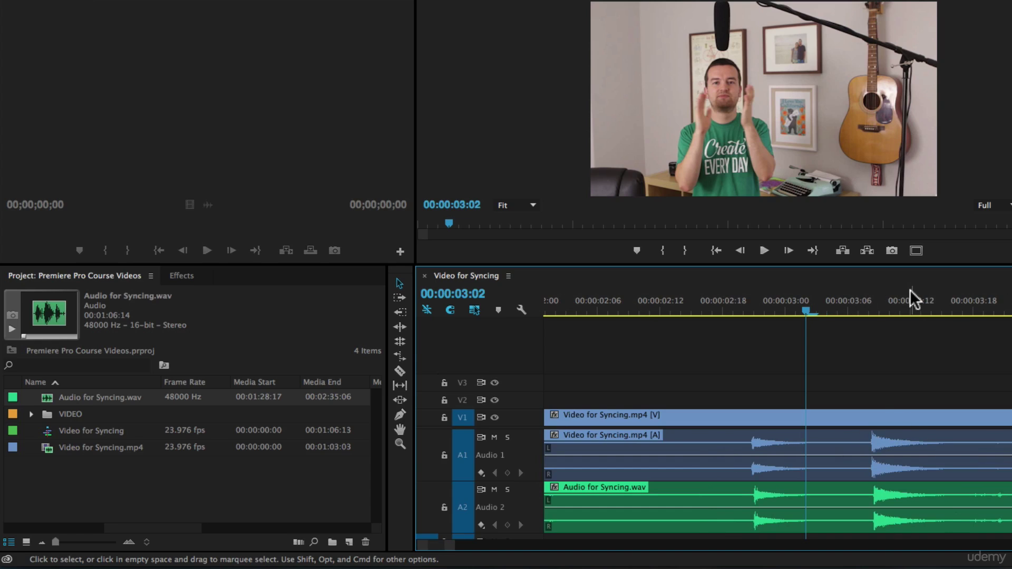
click(754, 310)
key(Left)
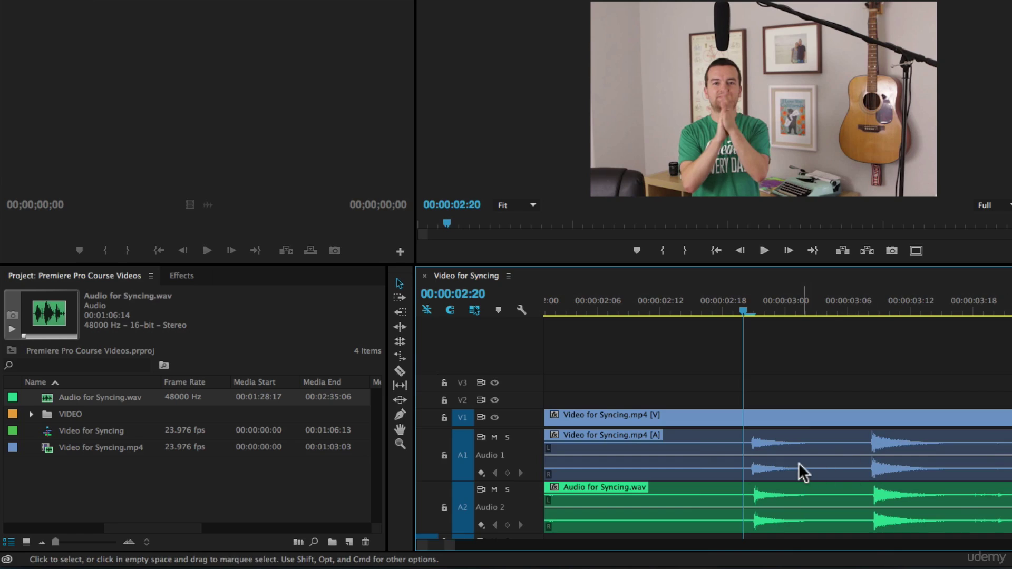
Step: Slide the V1 clip with its camera audio right so its clap lines up with the WAV
key(=)
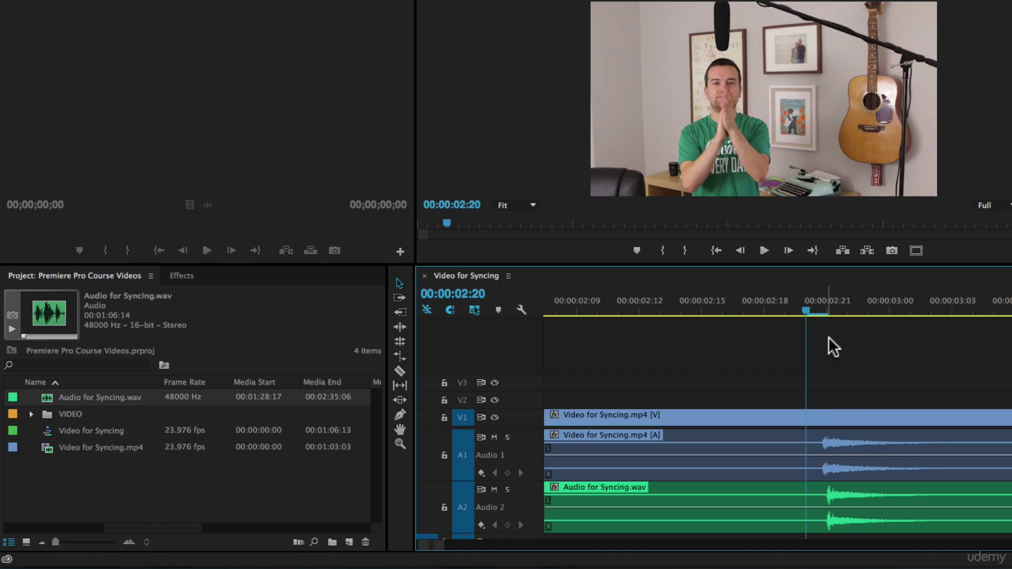
key(-)
click(823, 422)
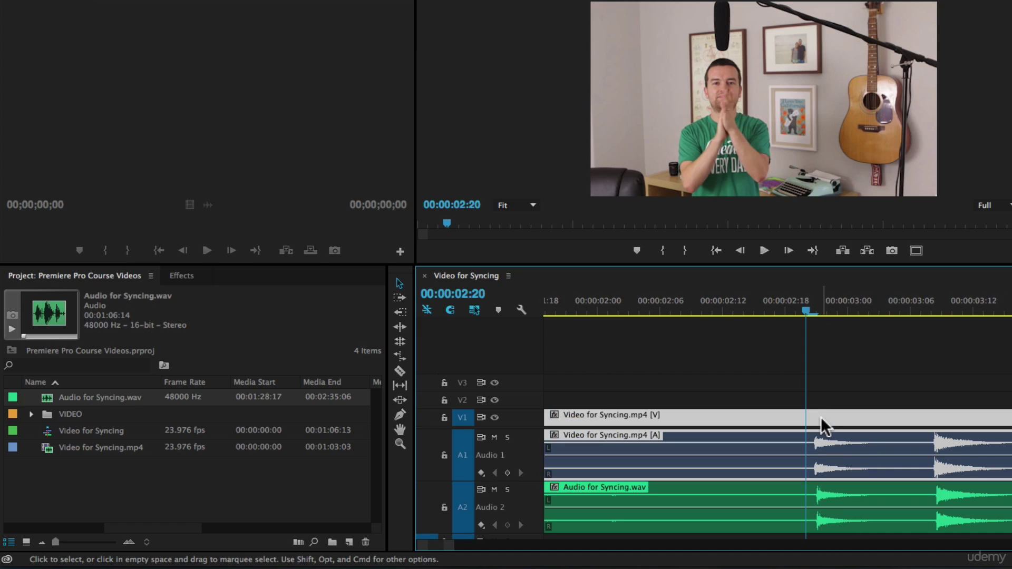
mouse_move(822, 419)
mouse_down()
mouse_move(832, 421)
mouse_move(821, 420)
mouse_up()
Step: Switch the timeline to audio time units and zoom in on the clap near 00:00:03:03708
click(847, 372)
key(=)
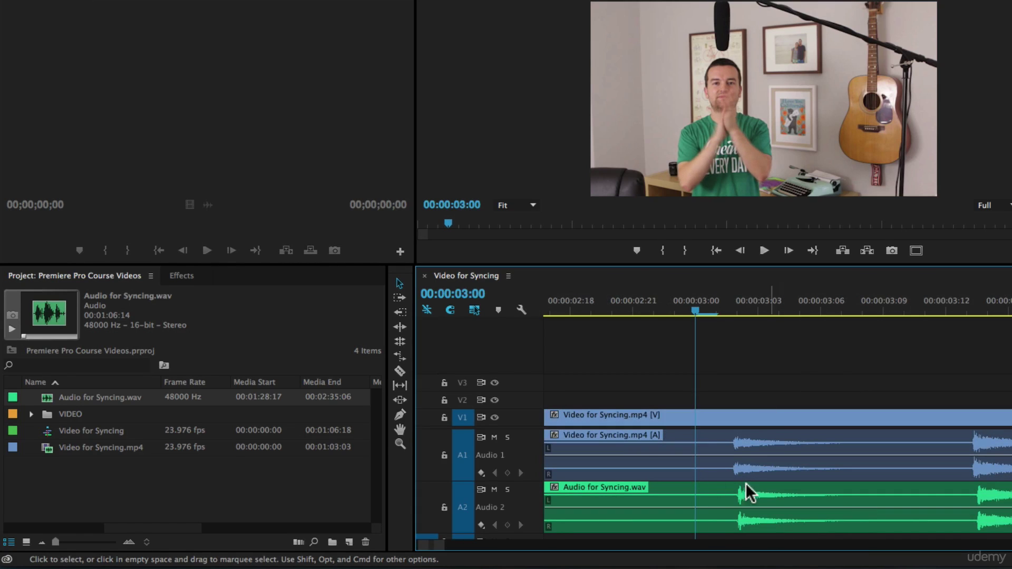
click(509, 277)
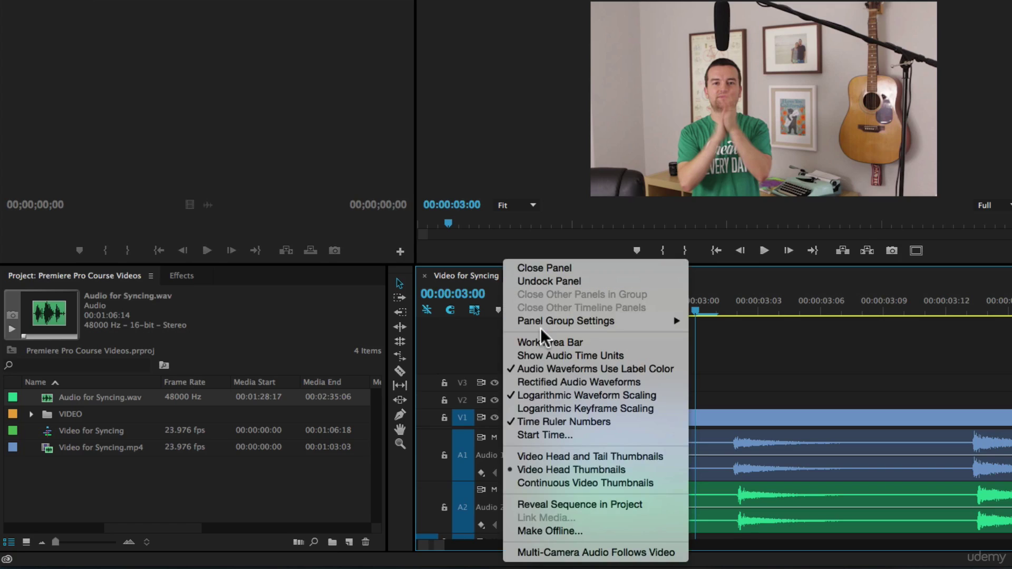
click(553, 356)
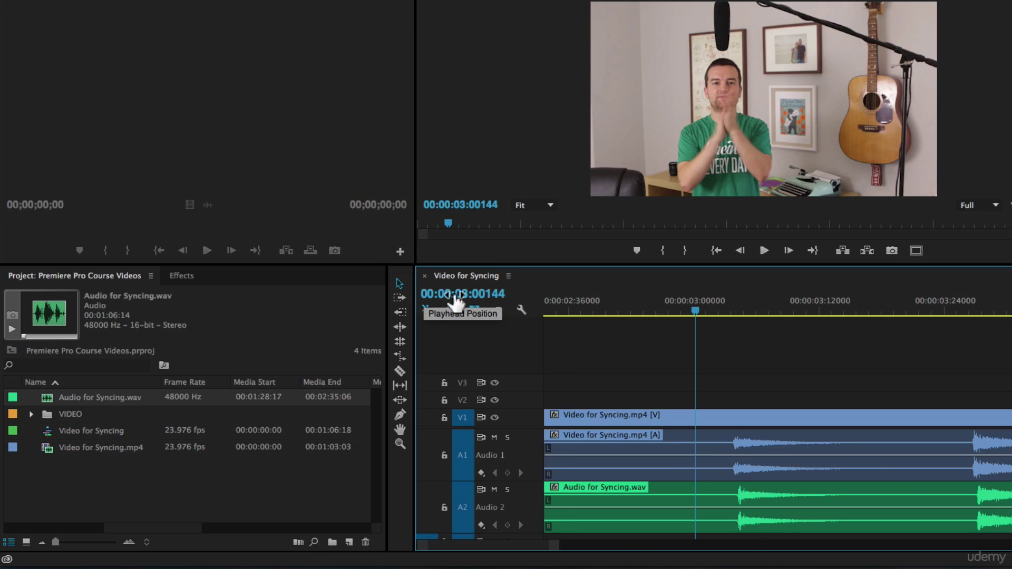
click(734, 312)
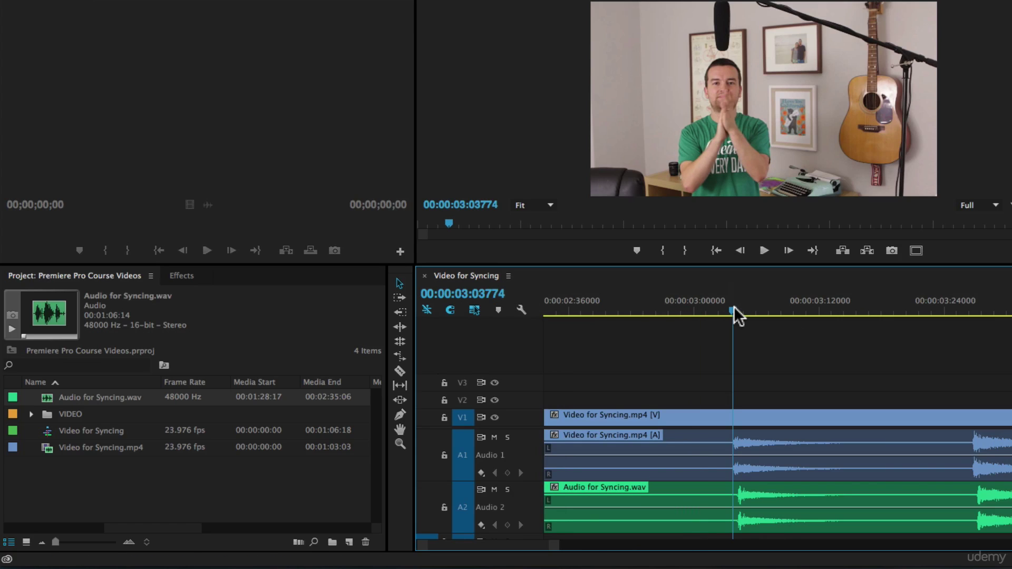
key(=)
key(=)
key(=)
key(=)
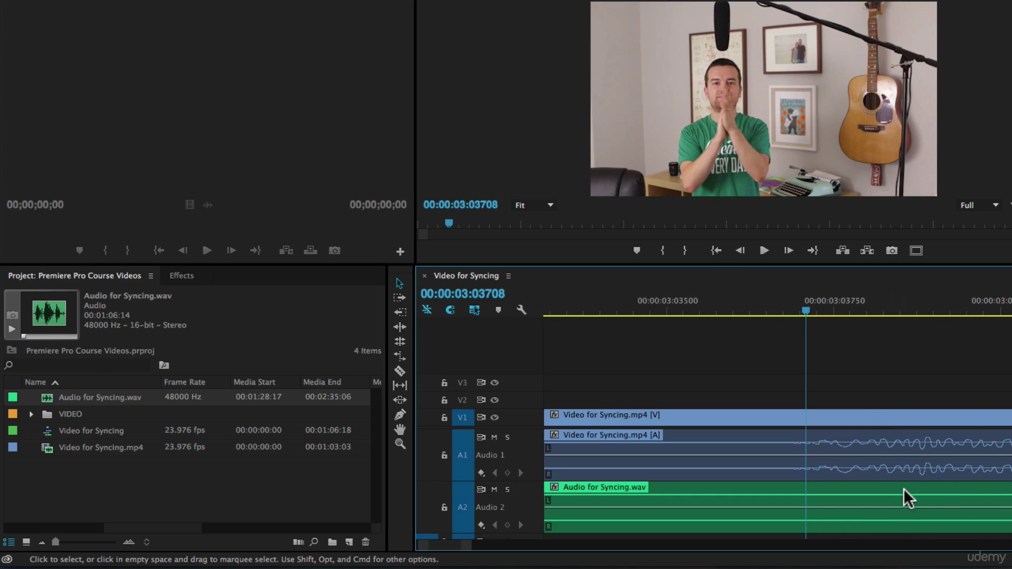
Step: Try shifting the WAV clip and the video with its camera audio by a few samples
mouse_move(904, 490)
mouse_down()
mouse_move(854, 493)
mouse_move(884, 489)
mouse_up()
key(minus)
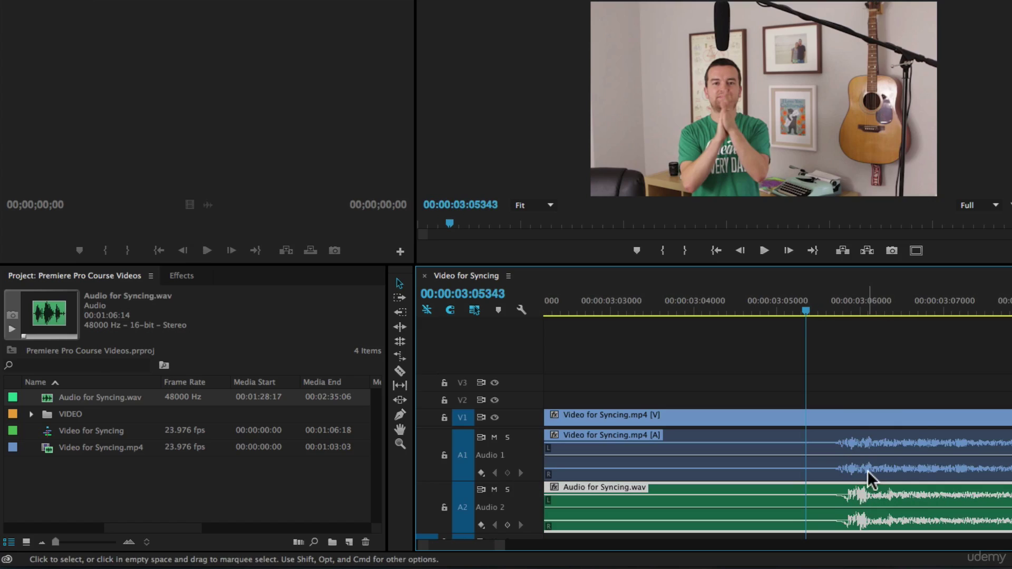
drag(710, 421, 747, 446)
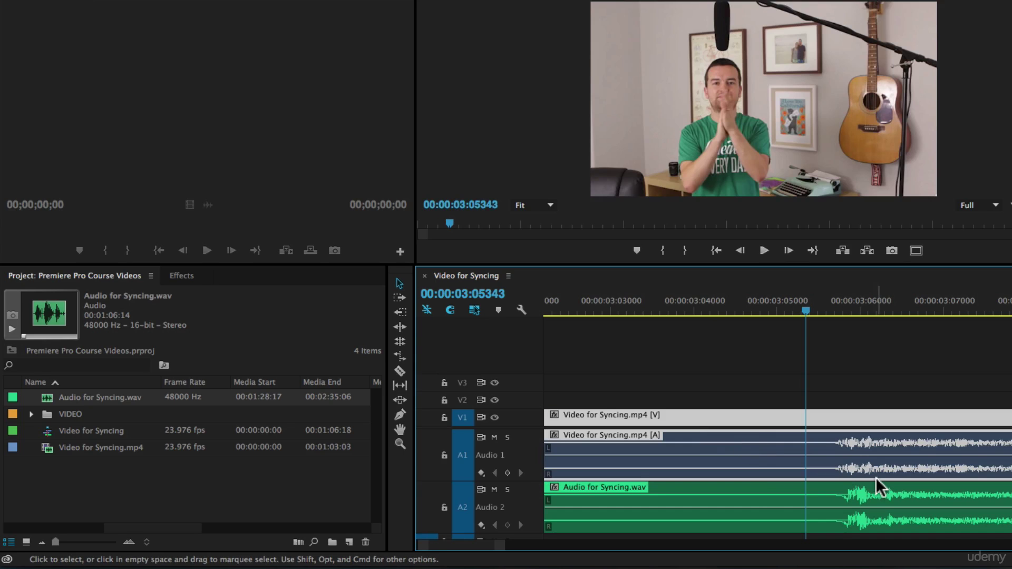
click(835, 372)
click(745, 439)
Step: Nudge the WAV clip on A2 until its clap peak matches the A1 camera audio peak
drag(838, 489, 913, 492)
key(=)
key(=)
scroll(931, 484, down, 3)
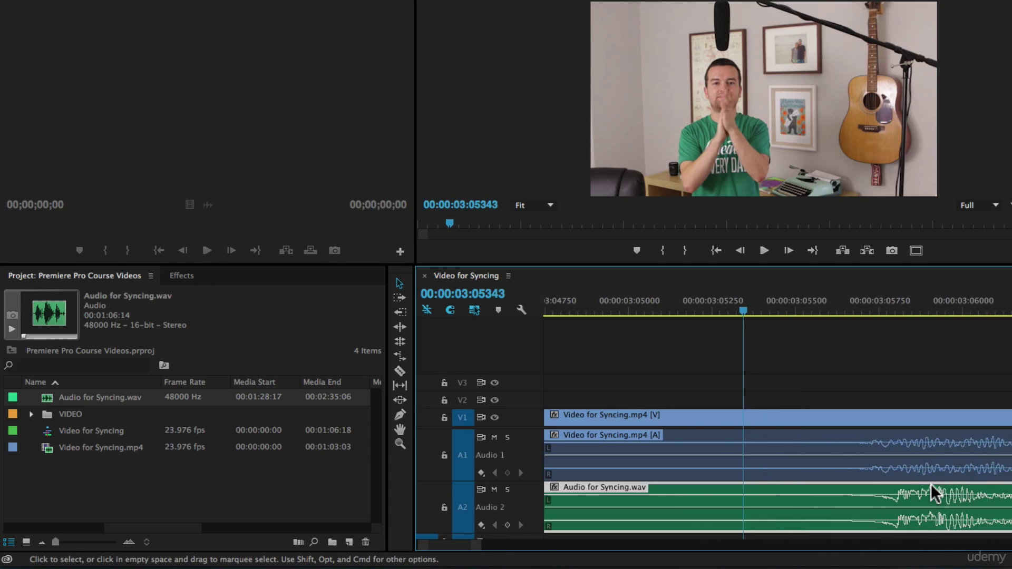
drag(779, 490, 786, 490)
key(-)
key(-)
key(-)
key(-)
key(-)
key(-)
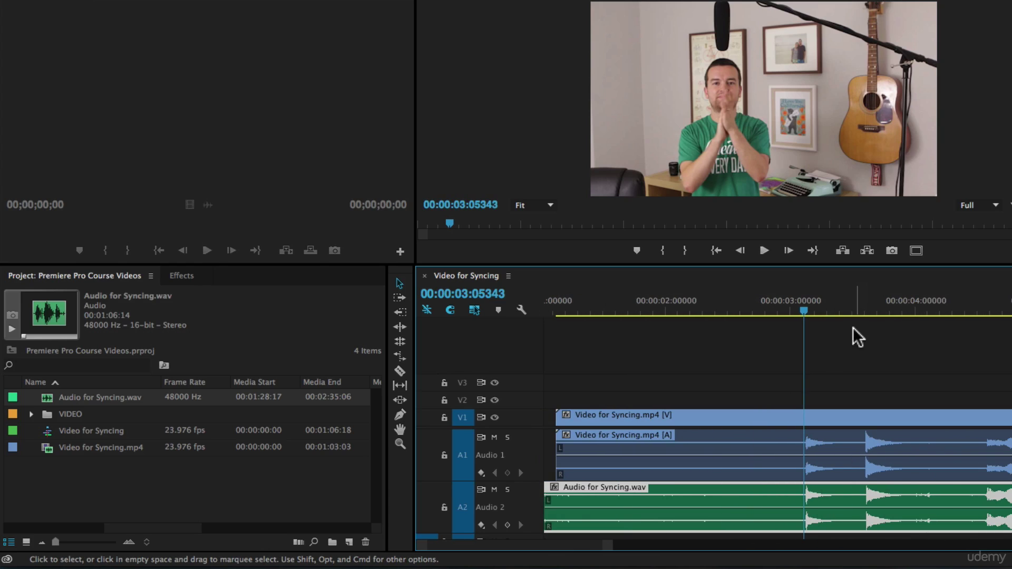
click(786, 300)
Step: Play back the clap twice to confirm the WAV and camera audio are in sync
key(space)
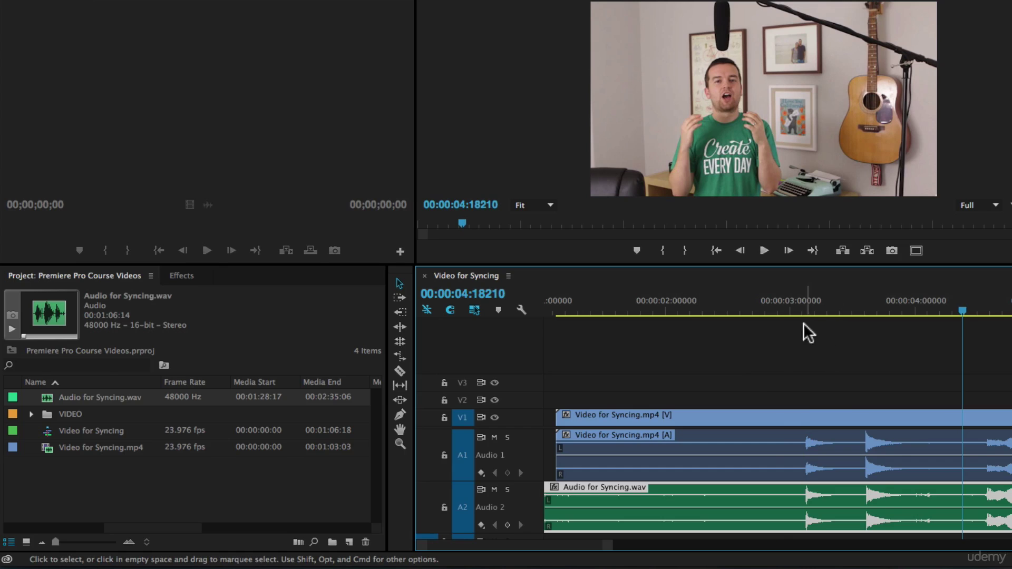
click(779, 305)
key(space)
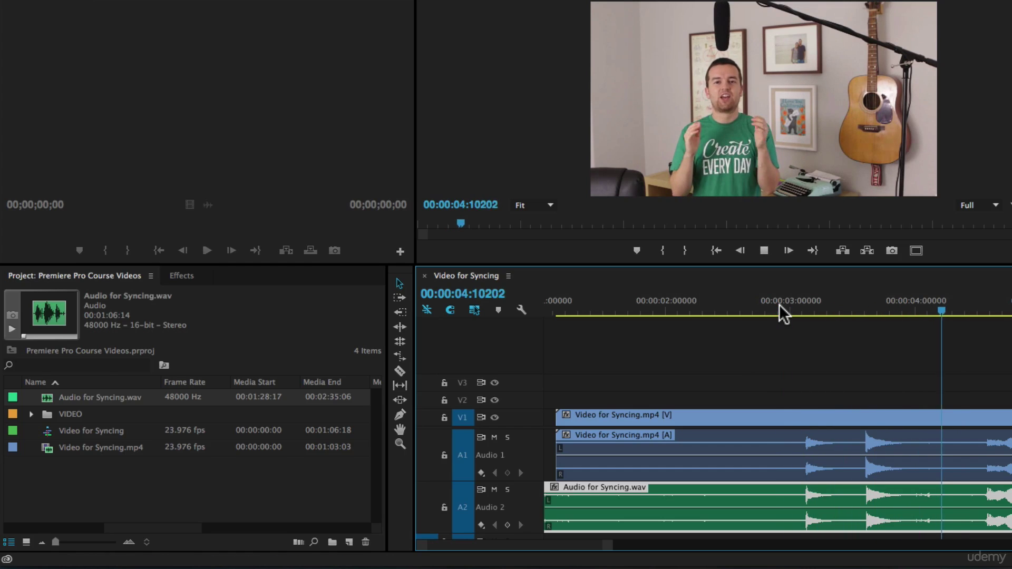
key(space)
key(minus)
key(minus)
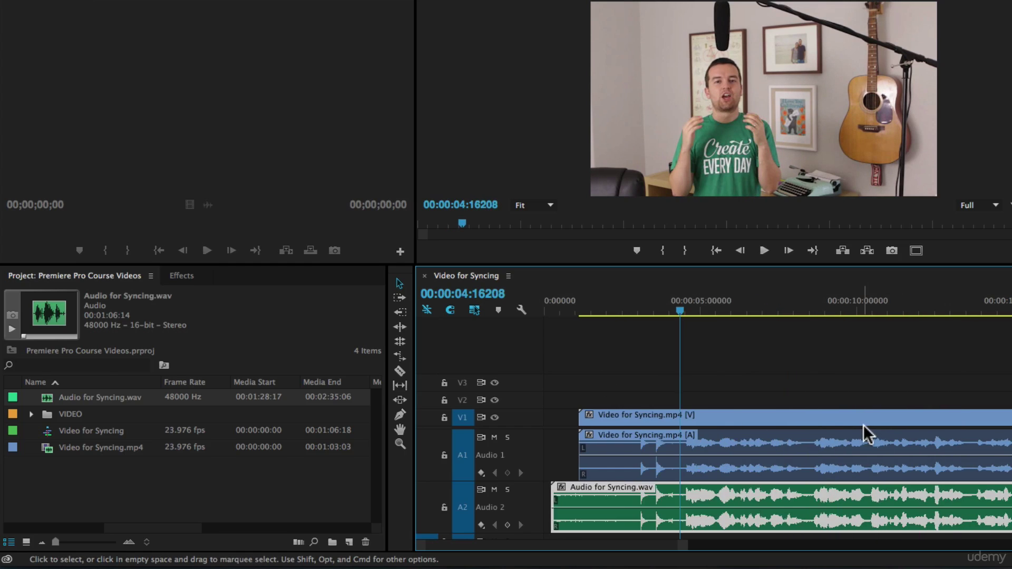
Step: Turn off Show Audio Time Units and bring up the A1 camera audio clip's context menu
click(508, 276)
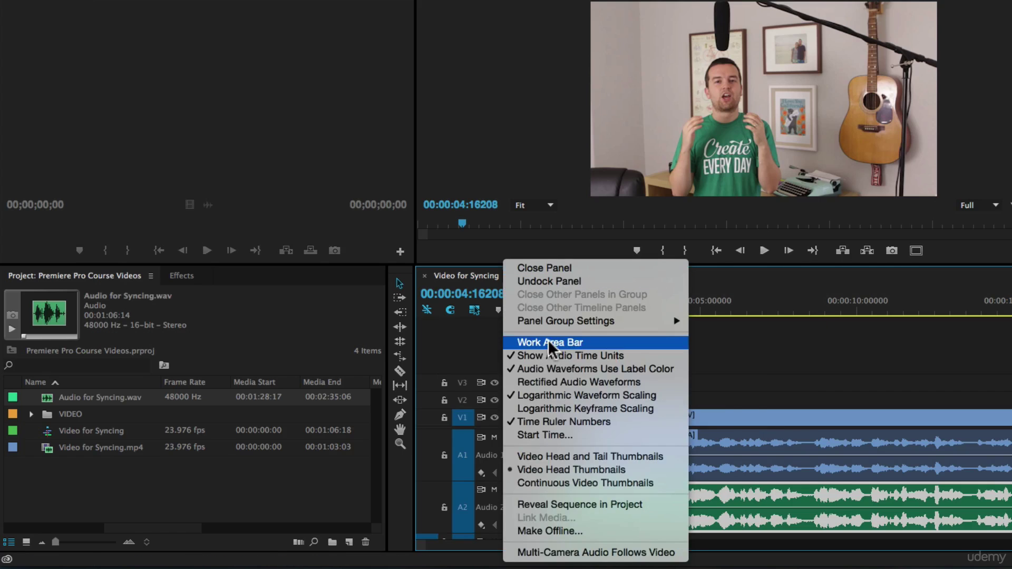
click(549, 355)
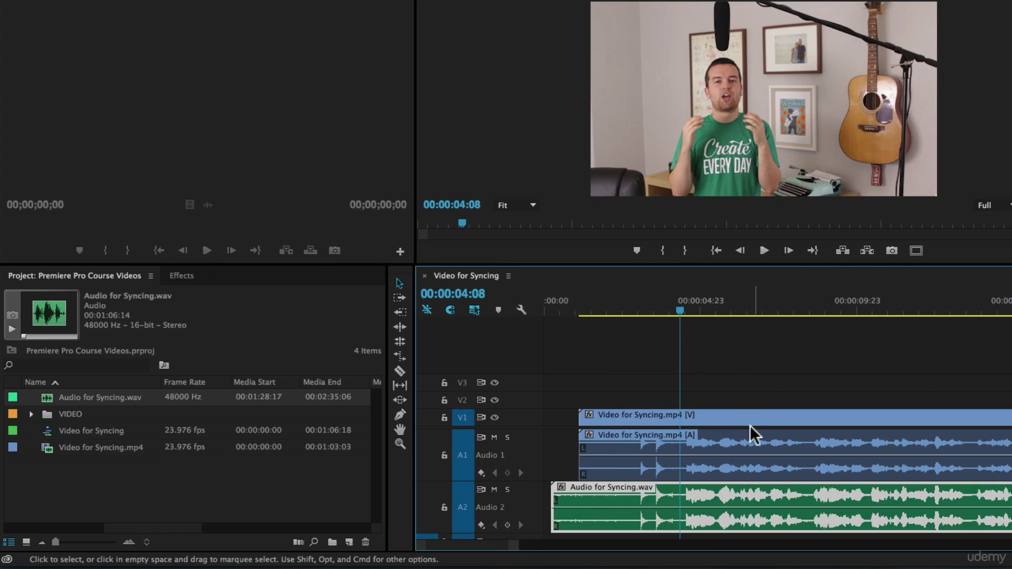
click(760, 373)
scroll(858, 373, down, 2)
scroll(858, 374, down, 3)
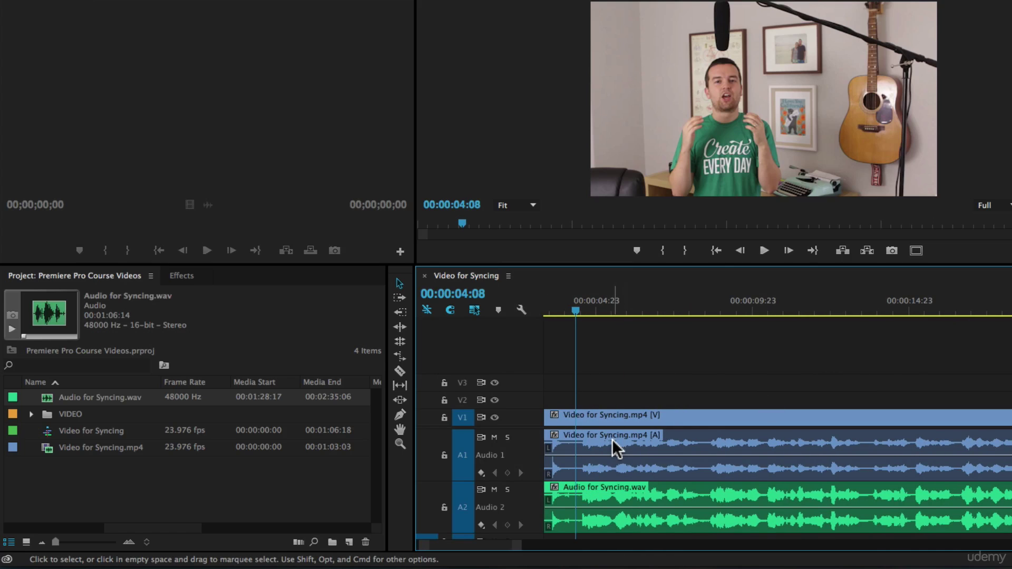
click(597, 440)
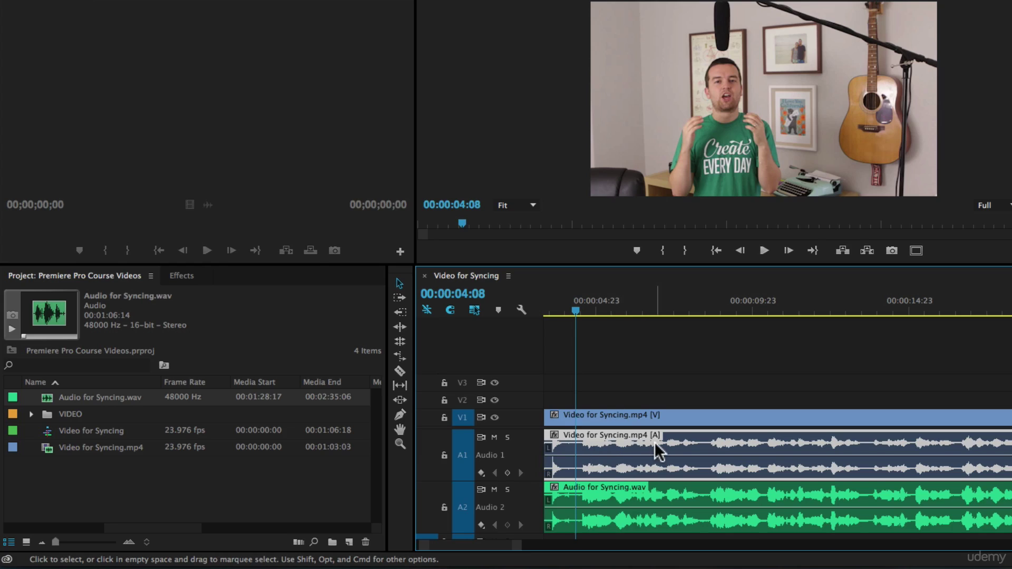
right_click(608, 441)
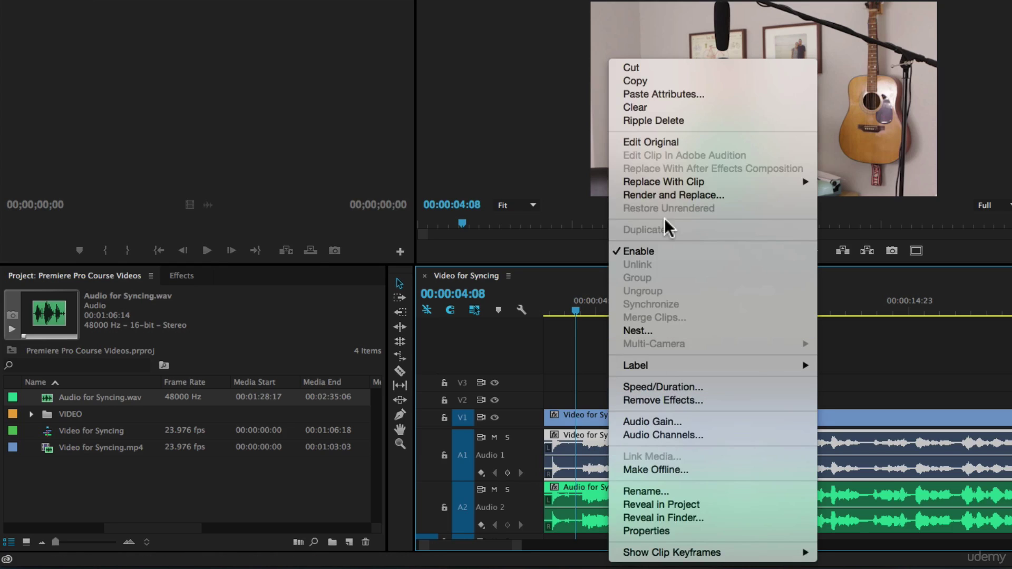
Step: Disable the A1 camera audio clip and unlink it from the video
click(646, 254)
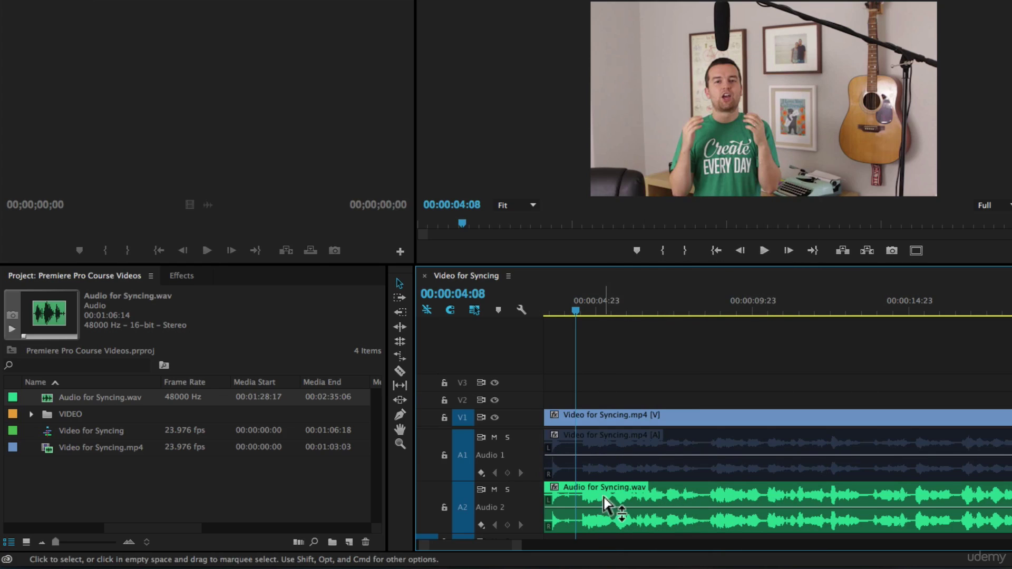
click(593, 416)
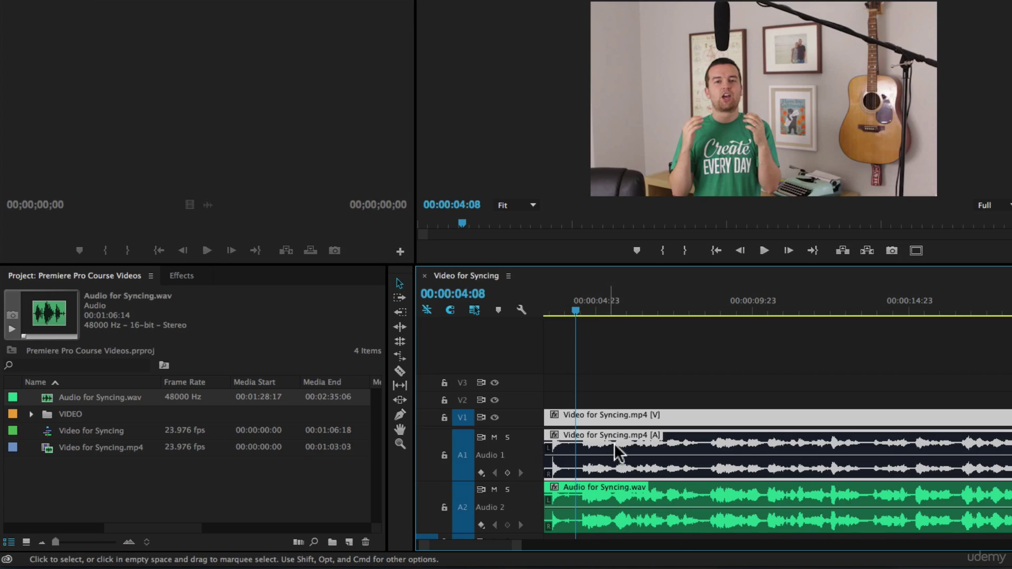
drag(593, 357, 652, 500)
right_click(610, 414)
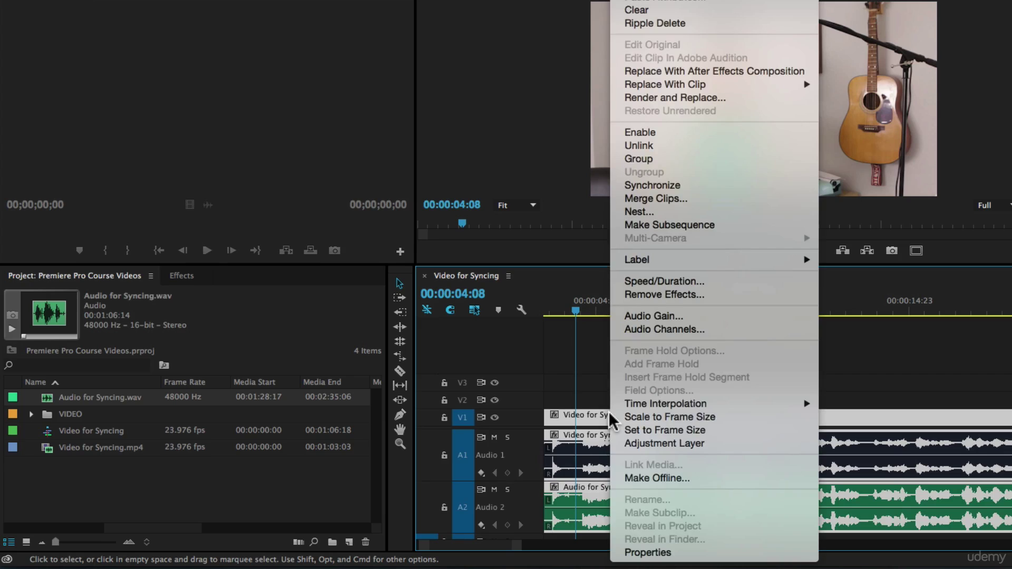
click(658, 148)
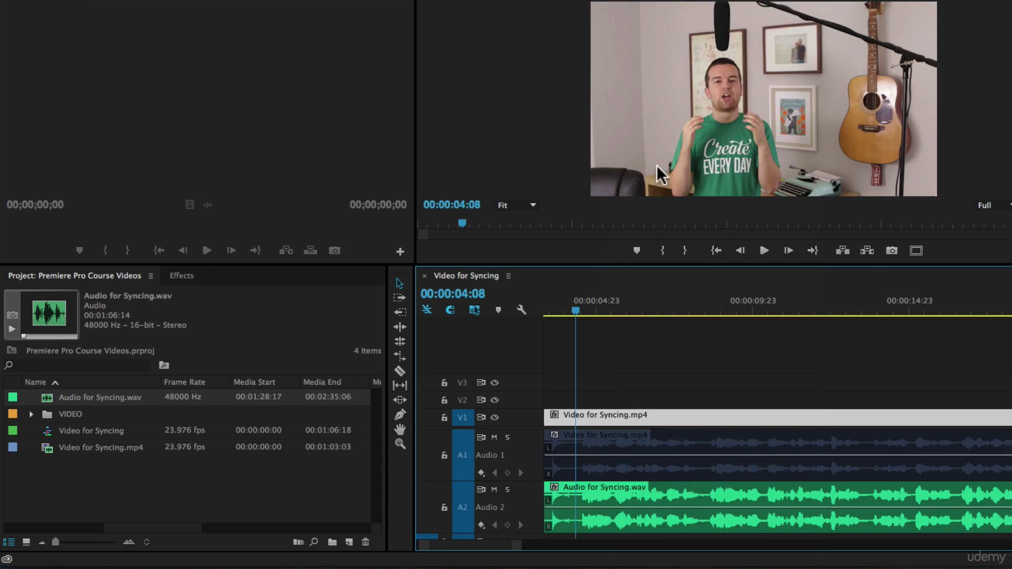
Step: Link Audio for Syncing.wav to Video for Syncing.mp4 and check the new link
click(651, 374)
click(590, 411)
click(599, 431)
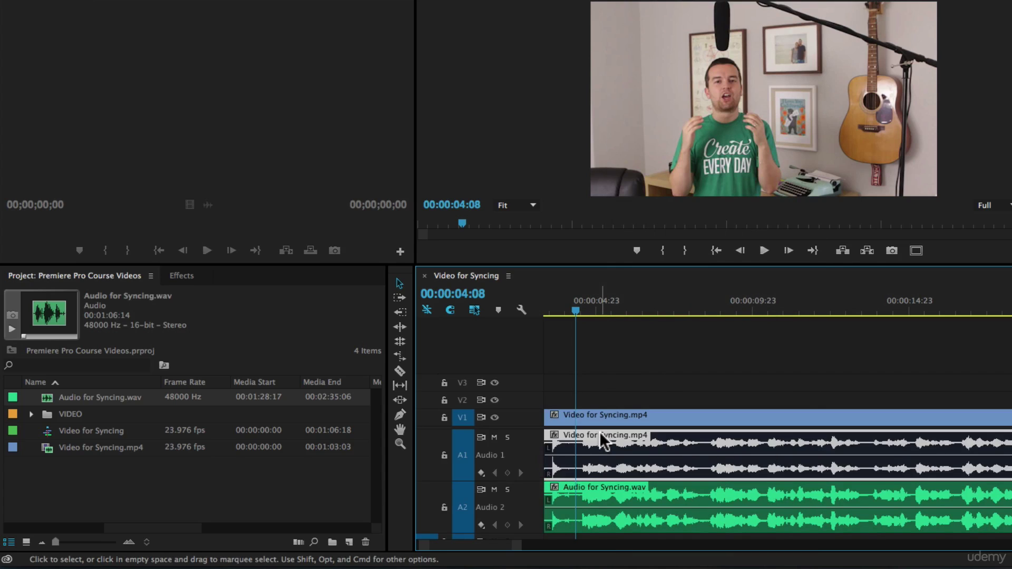
drag(587, 387, 618, 475)
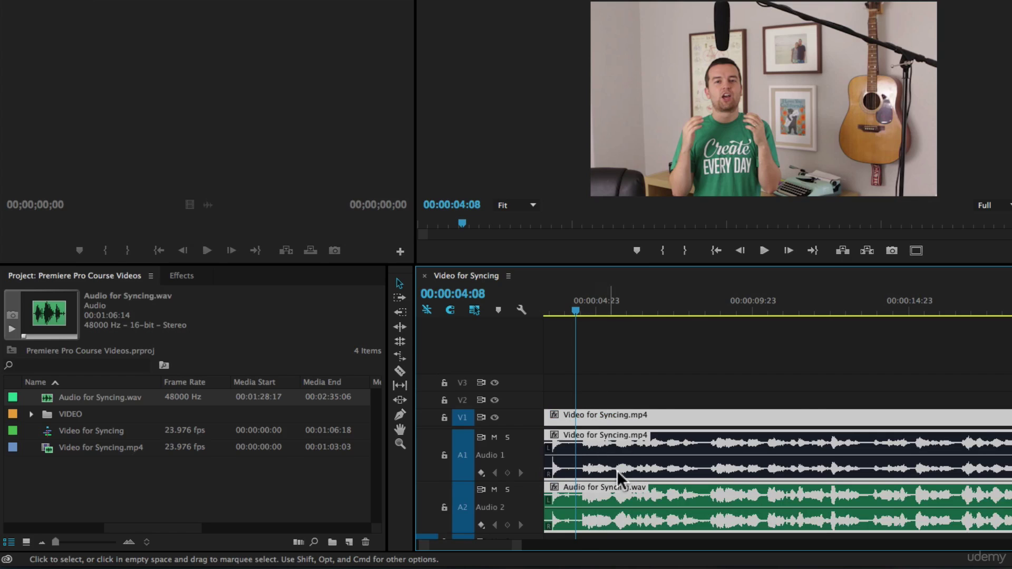
right_click(605, 415)
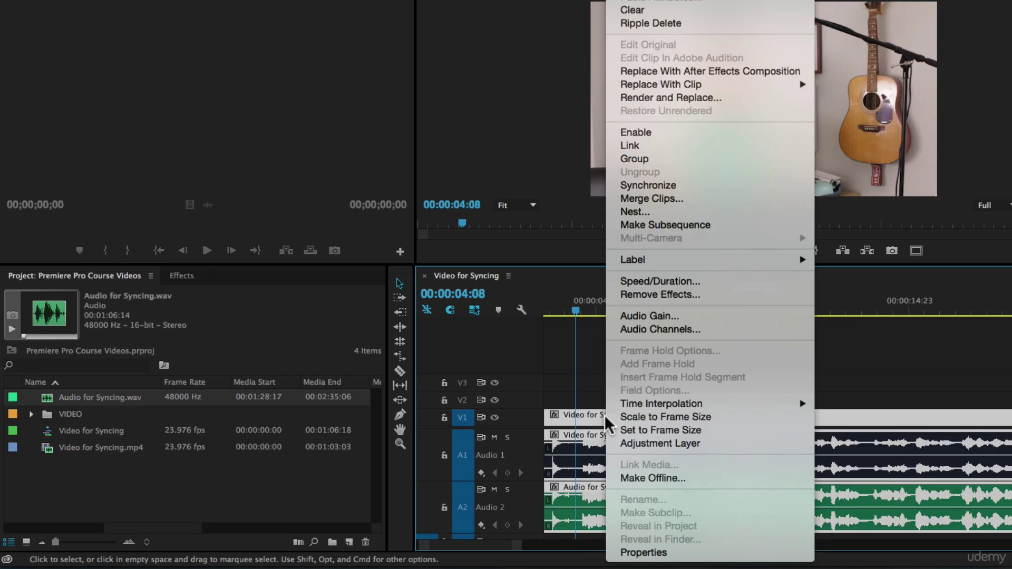
click(677, 146)
click(576, 414)
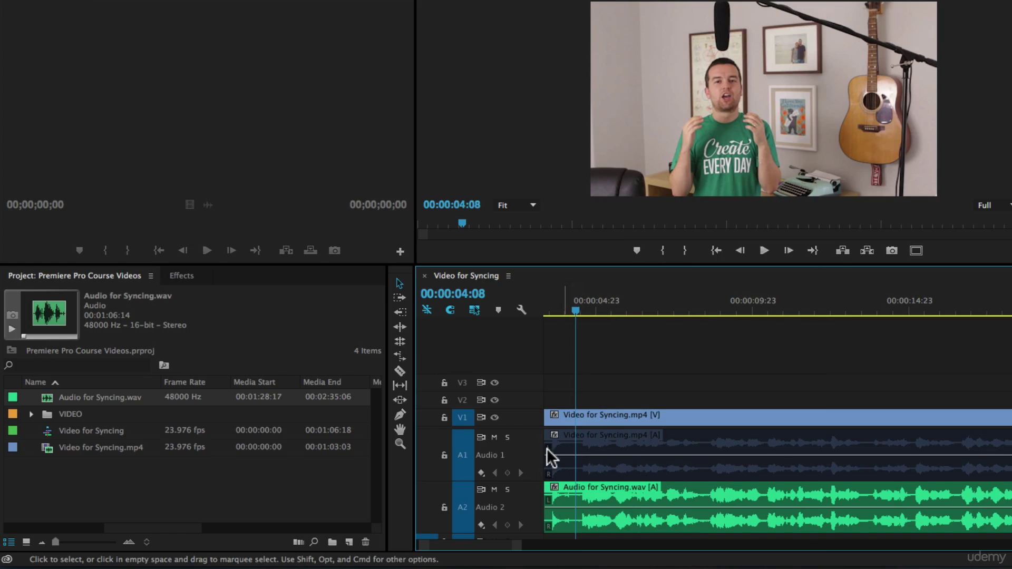
click(400, 371)
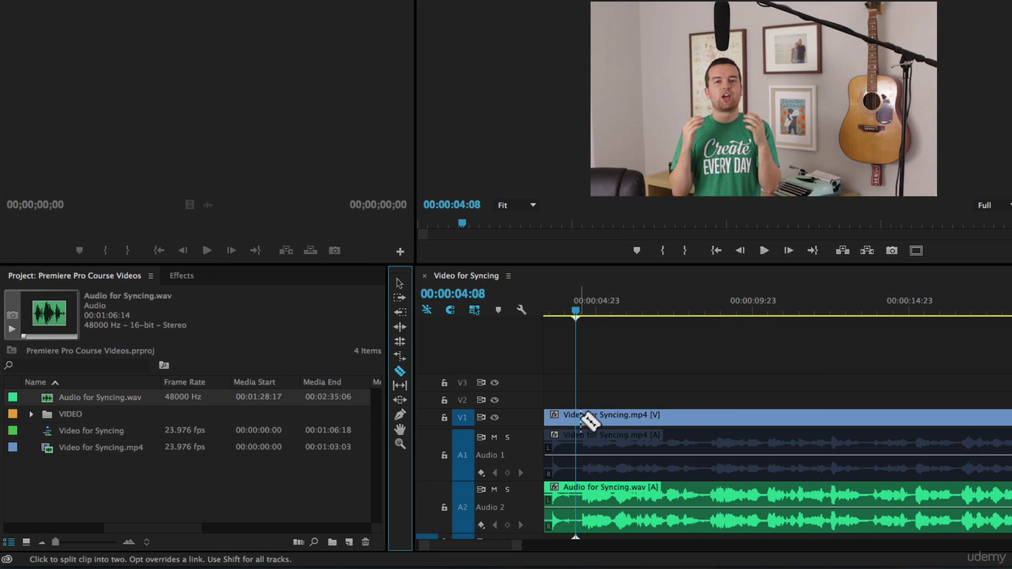
click(576, 416)
click(711, 416)
click(878, 415)
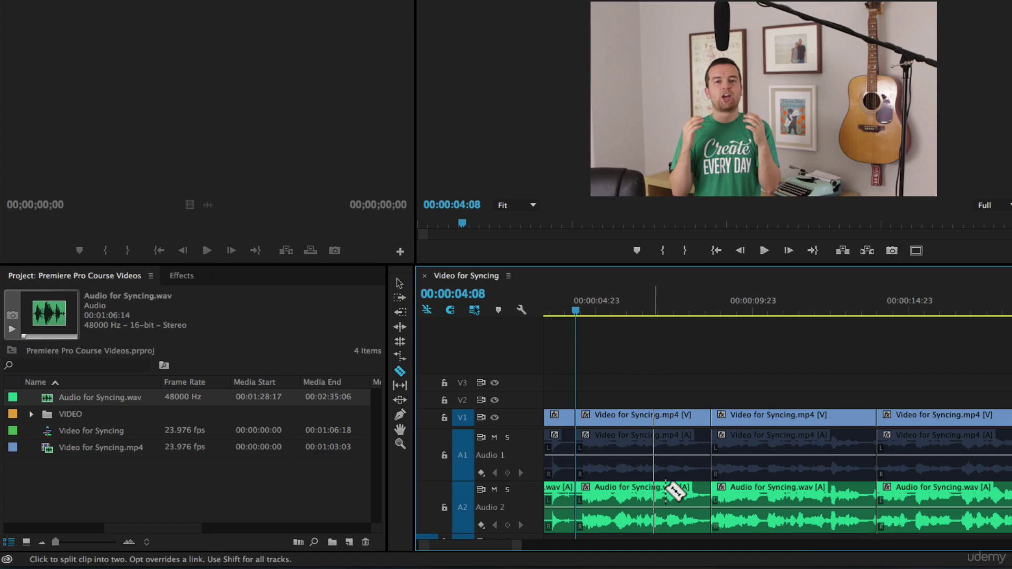
key(v)
key(super+z)
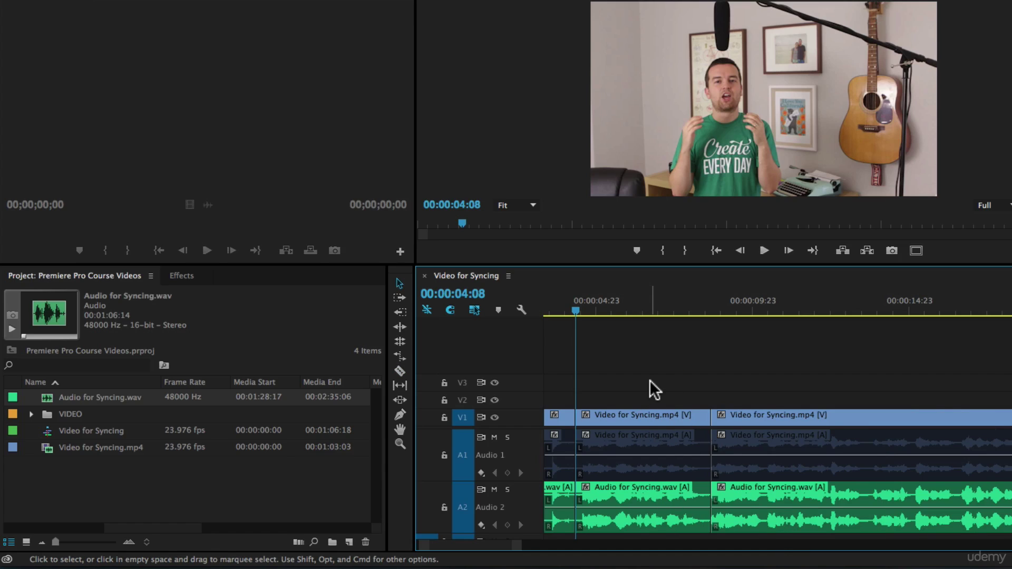
key(super+z)
key(super+z)
key(minus)
key(minus)
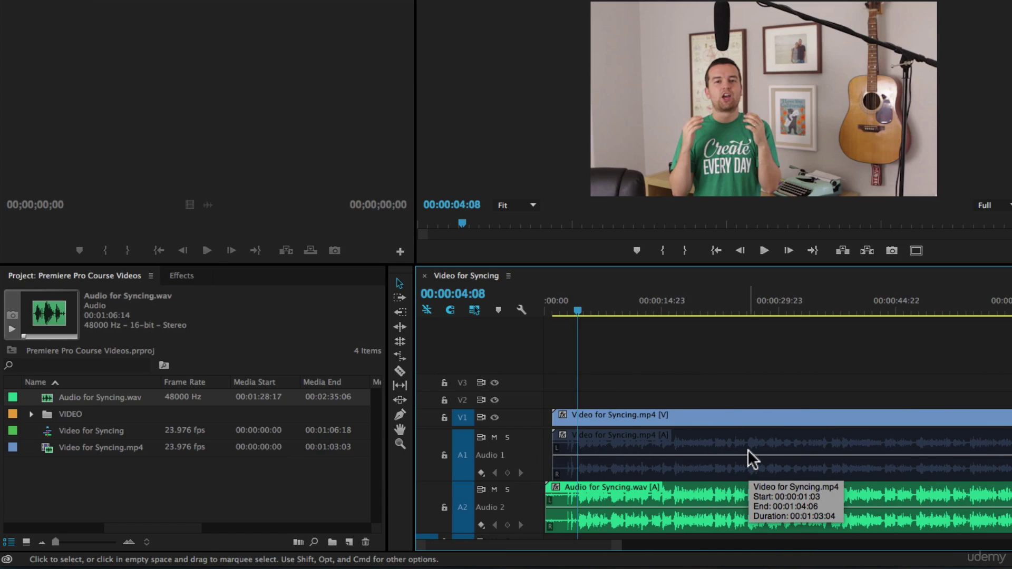
click(508, 276)
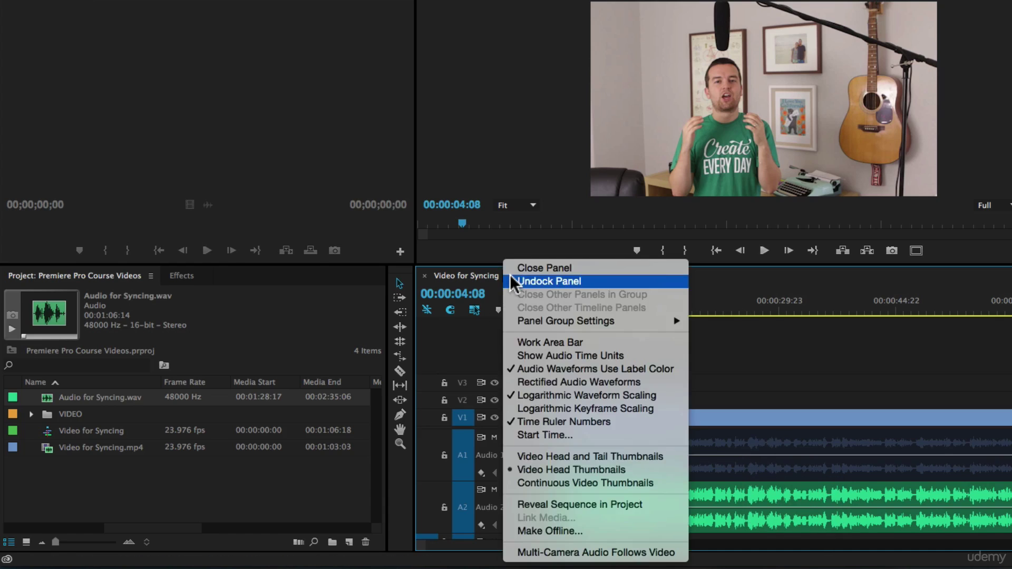
click(832, 414)
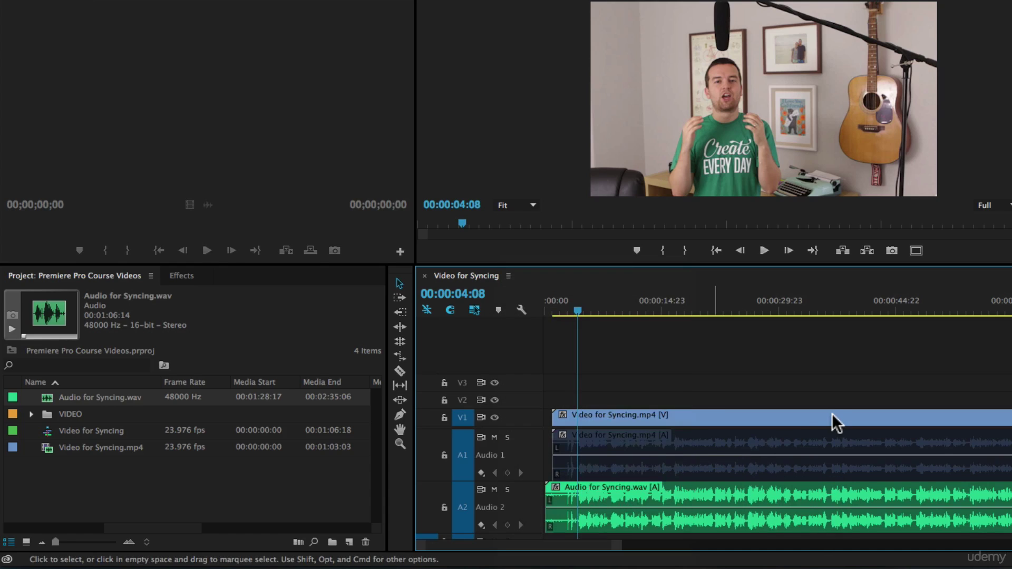